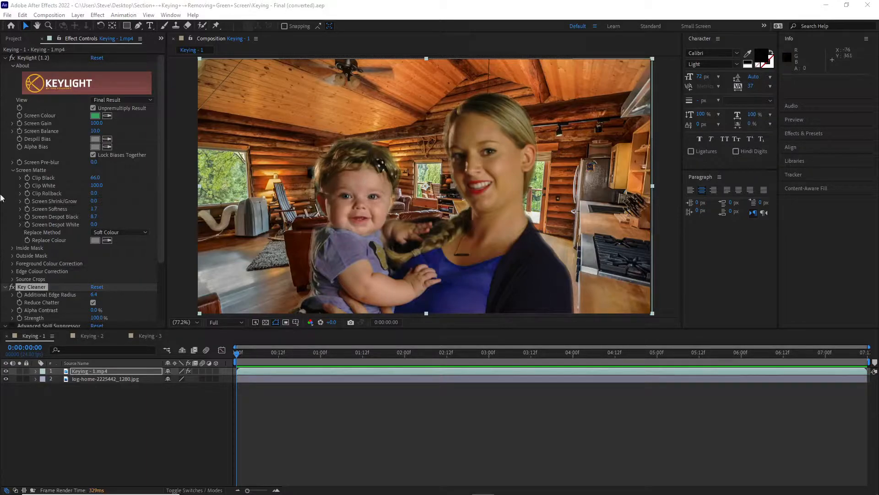
Scrub through the finished Keying - 1 composite to preview the subjects over the cabin background
{"action": "left_click", "coordinate": [238, 358]}
{"action": "mouse_move", "coordinate": [237, 358]}
{"action": "left_mouse_down"}
{"action": "mouse_move", "coordinate": [597, 353]}
{"action": "mouse_move", "coordinate": [237, 352]}
{"action": "left_mouse_up"}
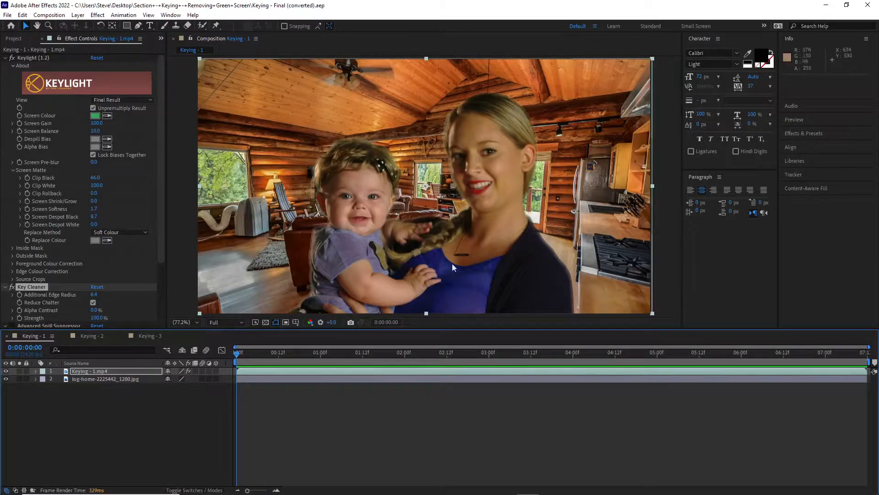
{"action": "left_click_drag", "start_coordinate": [237, 354], "coordinate": [517, 352]}
{"action": "left_click_drag", "start_coordinate": [414, 353], "coordinate": [109, 348]}
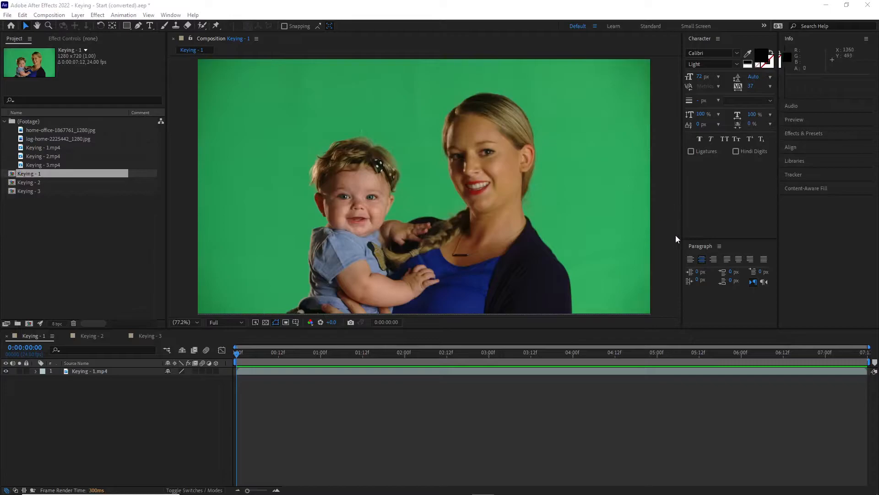
Find the Keylight + Key Cleaner + Advanced Spill Suppressor preset with the search term "key" and apply it to the green-screen clip
{"action": "left_click", "coordinate": [799, 133]}
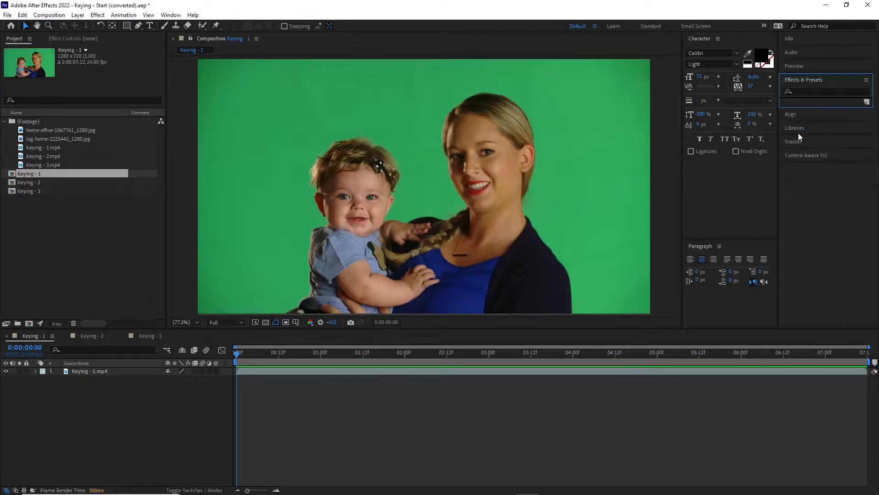
{"action": "left_click", "coordinate": [799, 91]}
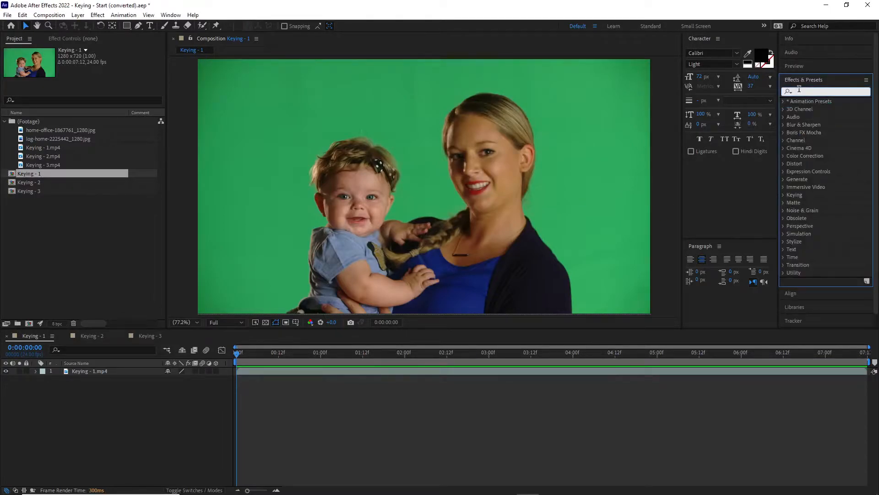
{"action": "type", "text": "key"}
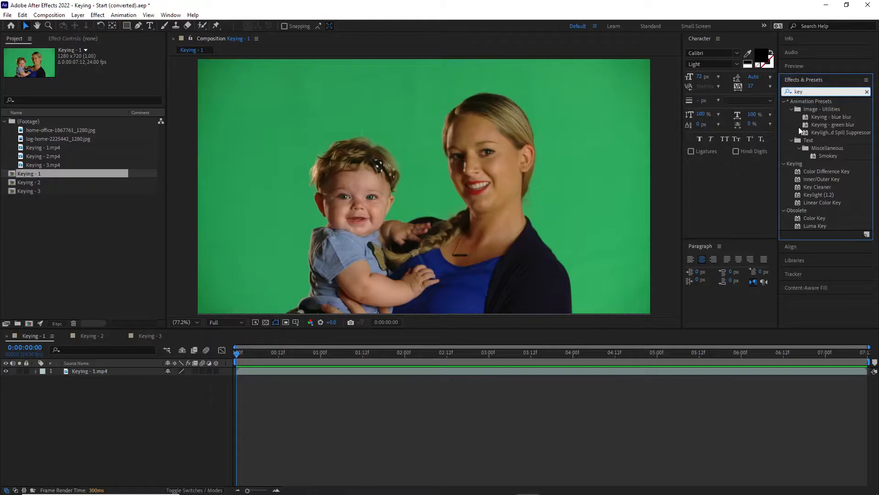
{"action": "left_click", "coordinate": [820, 134]}
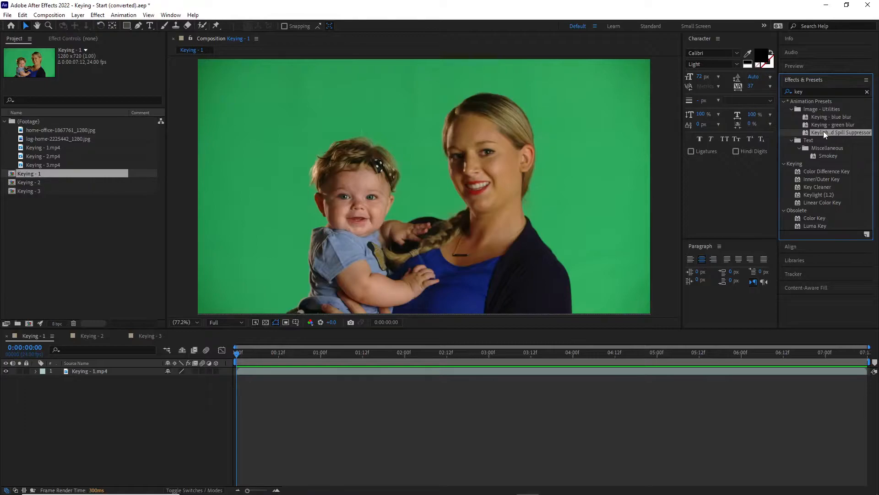
{"action": "left_click_drag", "start_coordinate": [827, 131], "coordinate": [453, 154]}
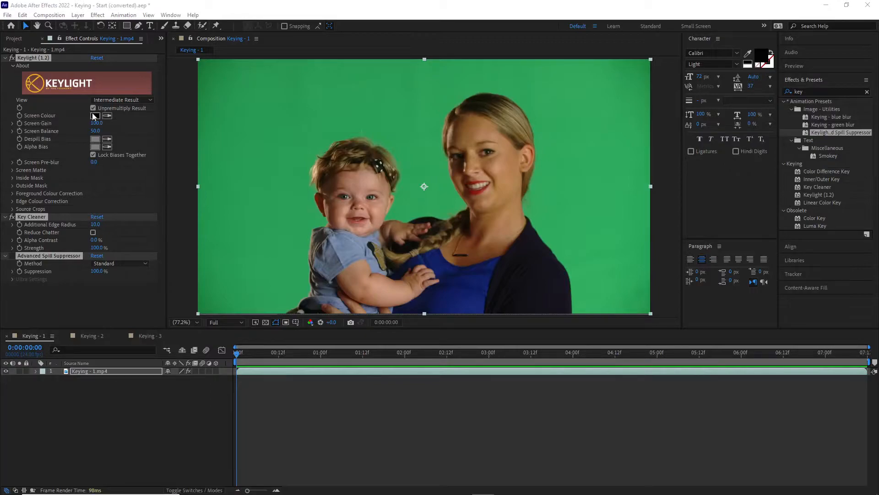
Sample Keylight's Screen Colour from the green backdrop between the baby and the woman
{"action": "left_click", "coordinate": [108, 117]}
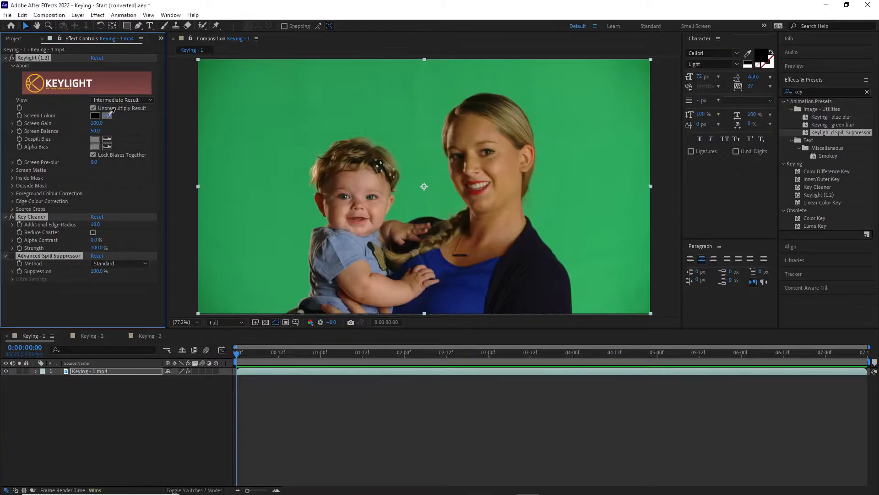
{"action": "left_click", "coordinate": [406, 213]}
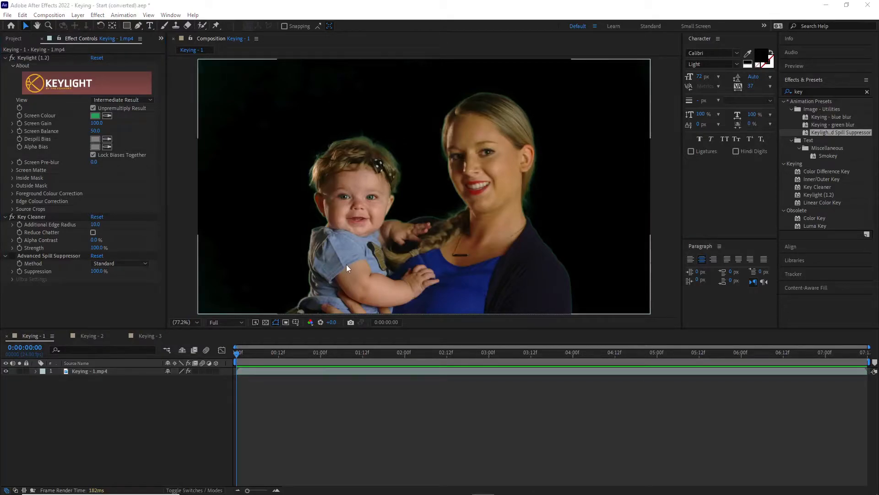
Add log-home-2225442_1280.jpg to the composition as the background layer beneath Keying - 1.mp4
{"action": "left_click", "coordinate": [16, 39]}
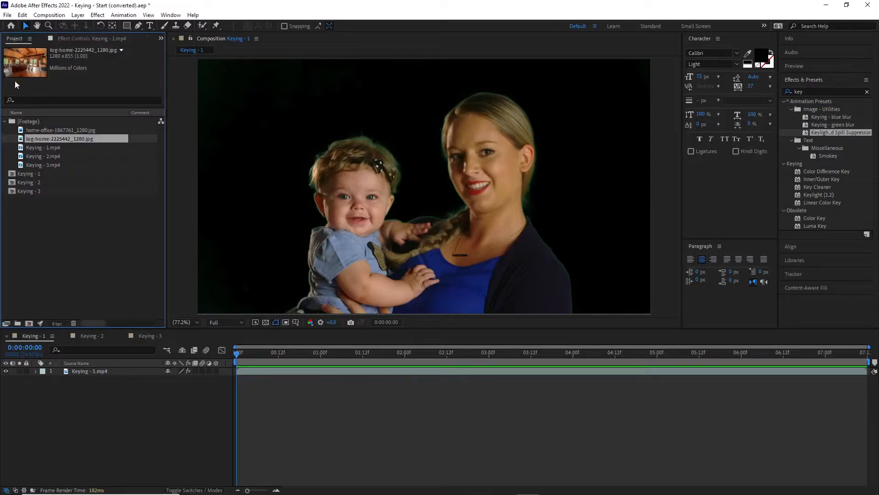
{"action": "left_click", "coordinate": [40, 130]}
{"action": "left_click", "coordinate": [41, 137]}
{"action": "left_click_drag", "start_coordinate": [42, 144], "coordinate": [49, 386]}
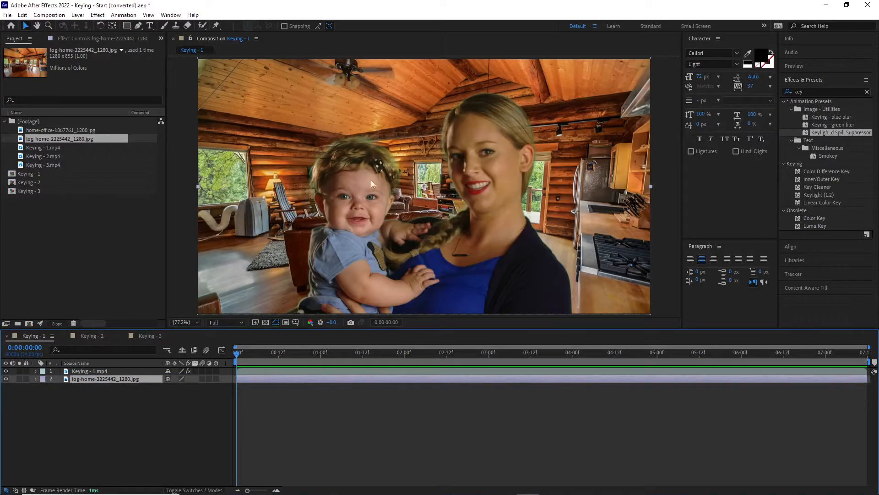
{"action": "left_click_drag", "start_coordinate": [236, 353], "coordinate": [113, 314]}
Set the Keylight view on the Keying - 1.mp4 layer to Final Result
{"action": "left_click", "coordinate": [76, 38]}
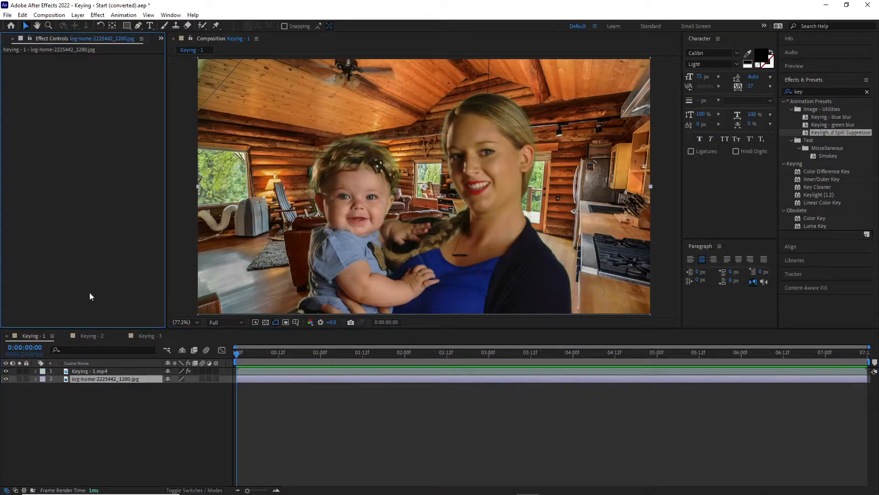
{"action": "left_click", "coordinate": [92, 371]}
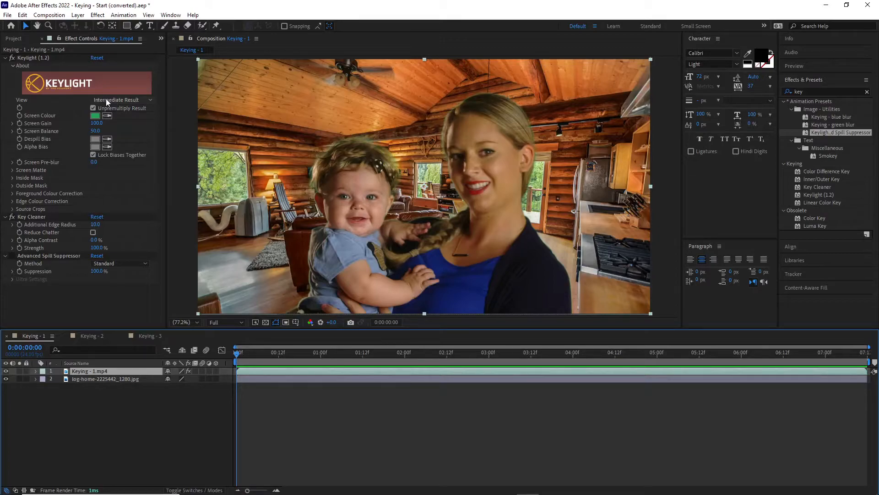
{"action": "left_click", "coordinate": [150, 99]}
{"action": "left_click", "coordinate": [116, 210]}
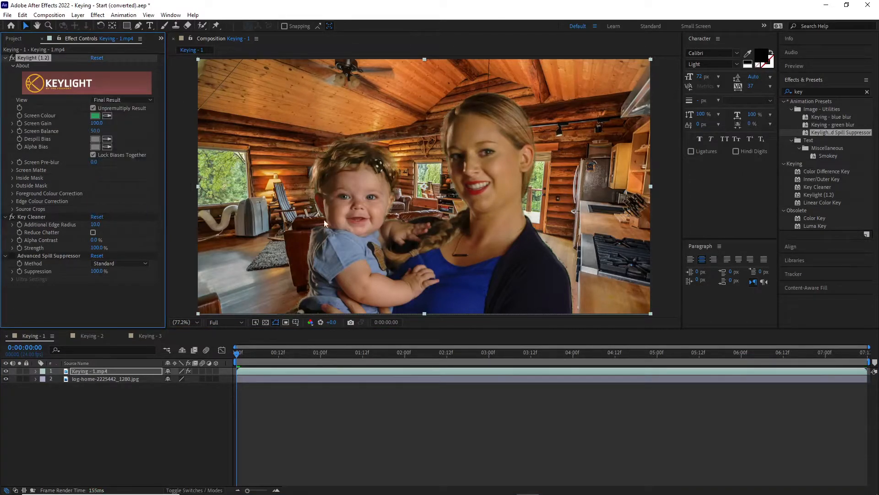
Scrub through the composition to inspect the keyed edges against the cabin background, returning to the first frame
{"action": "left_click_drag", "start_coordinate": [235, 353], "coordinate": [475, 332]}
{"action": "left_click_drag", "start_coordinate": [348, 330], "coordinate": [555, 344]}
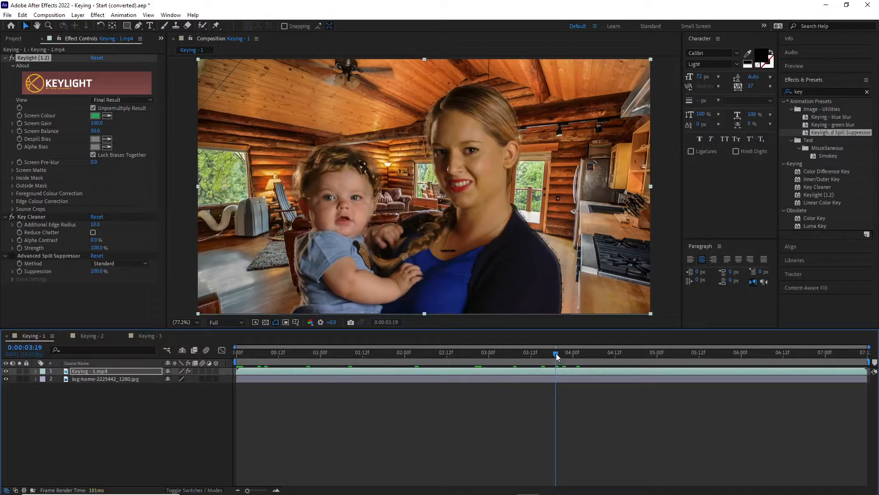
{"action": "left_click_drag", "start_coordinate": [556, 354], "coordinate": [514, 352]}
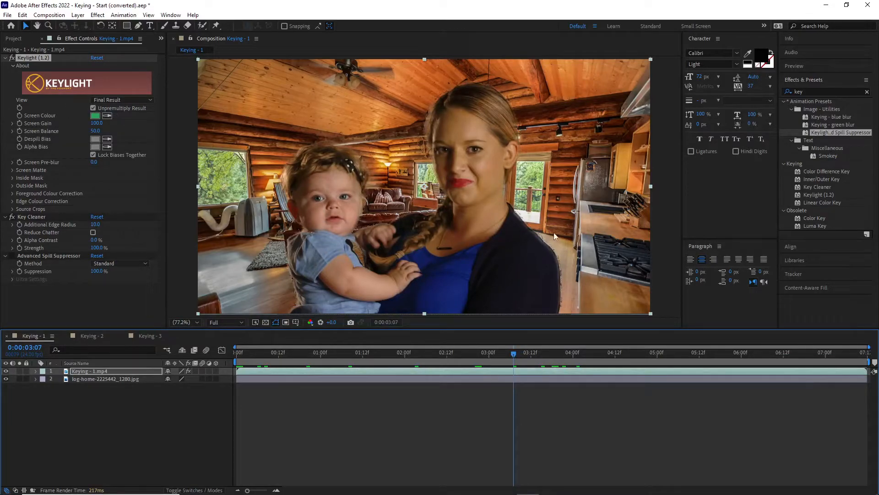
{"action": "left_click_drag", "start_coordinate": [513, 353], "coordinate": [207, 346]}
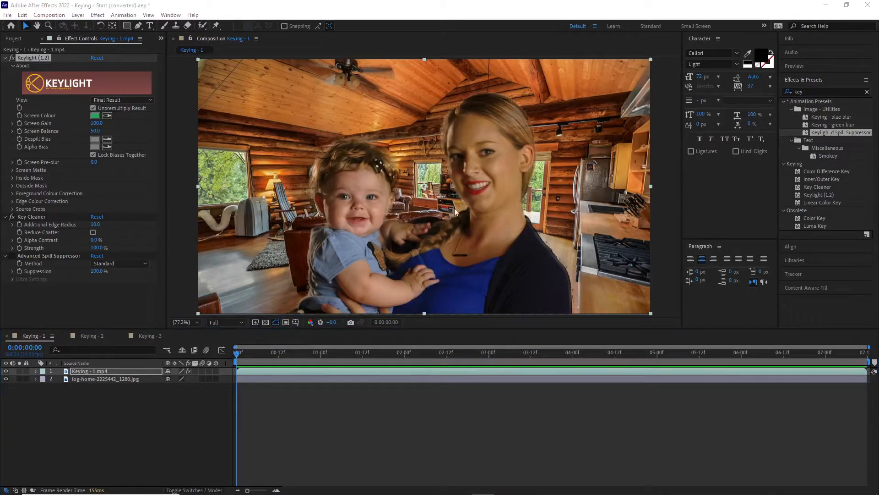
Switch the Keylight view to Status and open the Keying - 1.mp4 layer in its own viewer
{"action": "left_click", "coordinate": [110, 99]}
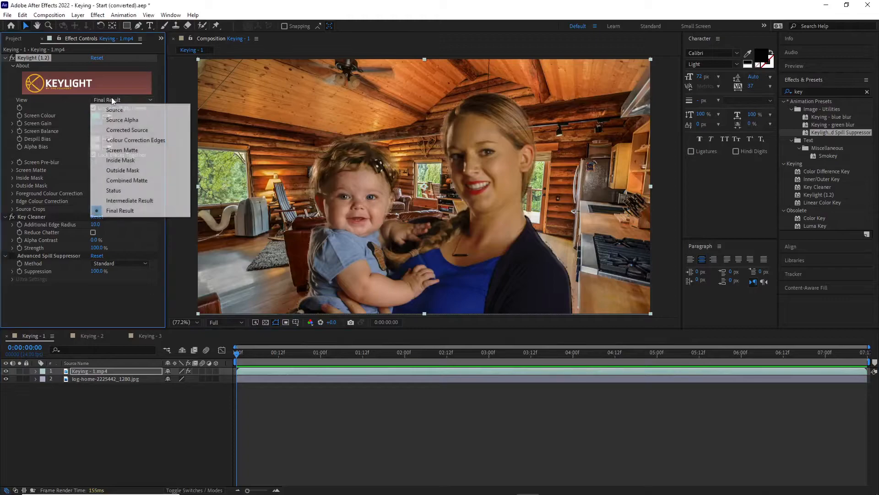
{"action": "left_click", "coordinate": [120, 190]}
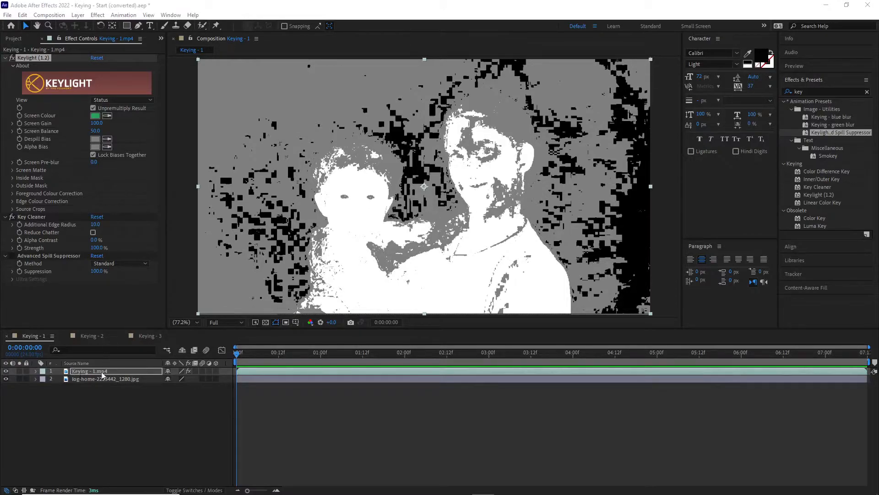
{"action": "double_click", "coordinate": [128, 370]}
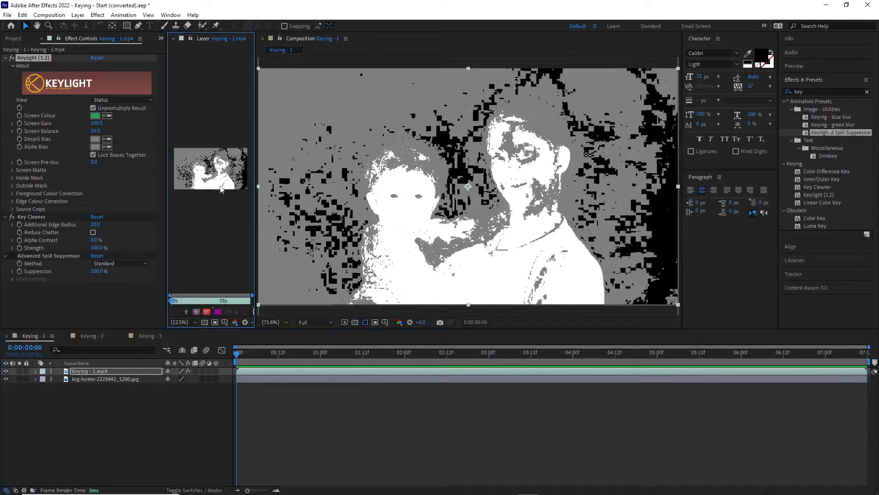
{"action": "left_click_drag", "start_coordinate": [256, 148], "coordinate": [340, 155]}
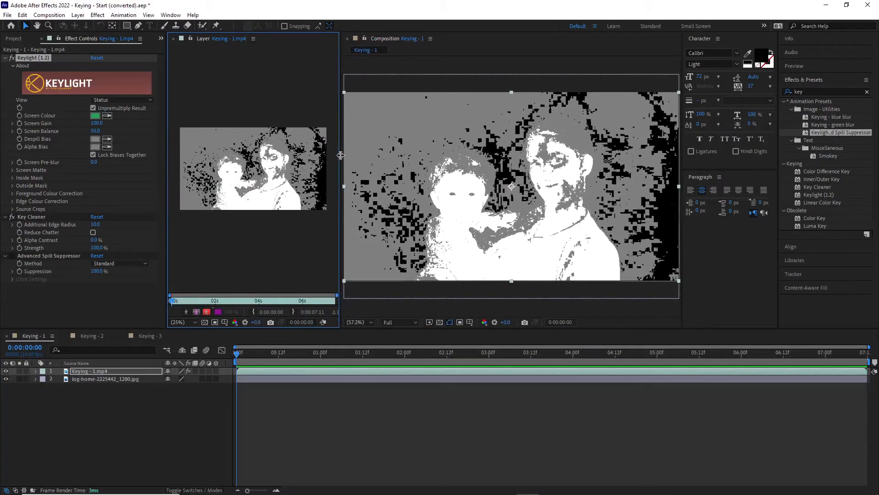
Group the Layer viewer with the Composition viewer and switch between the two to compare them
{"action": "left_click", "coordinate": [219, 39]}
{"action": "left_click", "coordinate": [228, 50]}
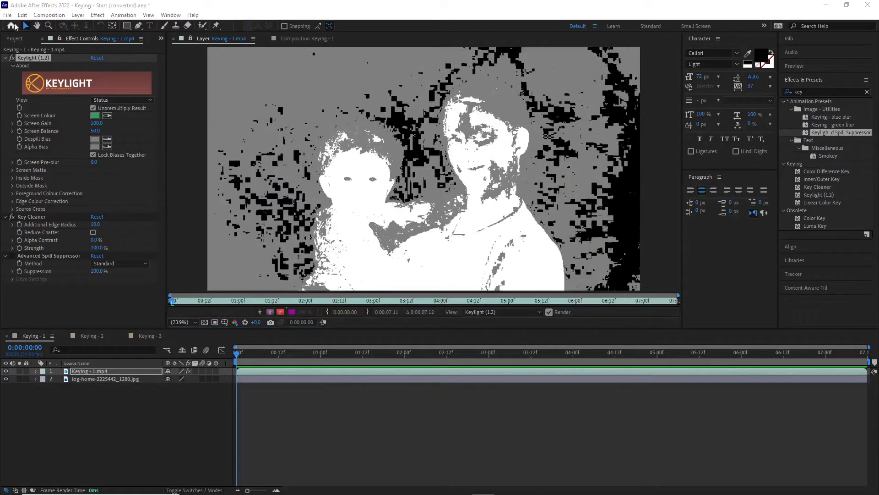
{"action": "left_click", "coordinate": [317, 37]}
{"action": "left_click", "coordinate": [228, 38]}
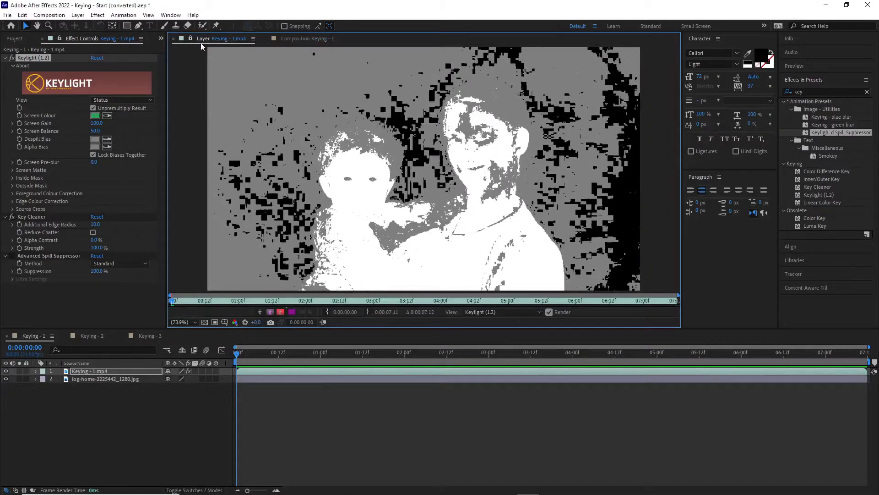
{"action": "left_click", "coordinate": [307, 39]}
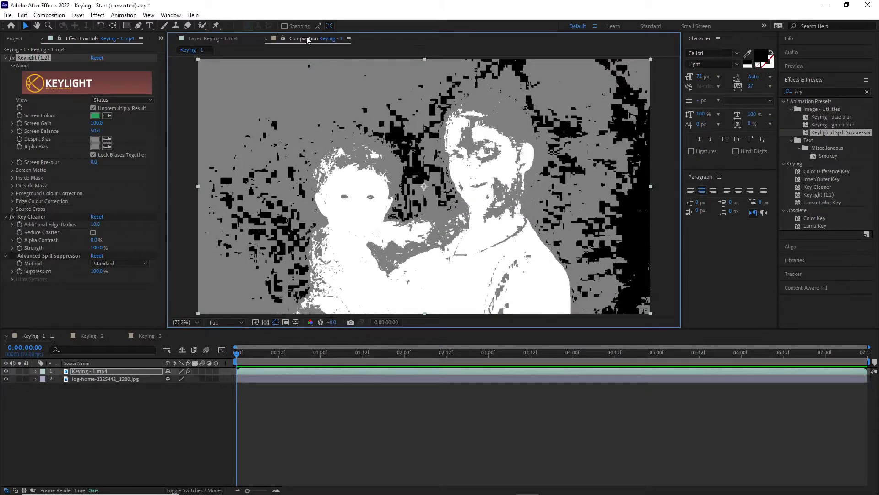
{"action": "left_click", "coordinate": [206, 38]}
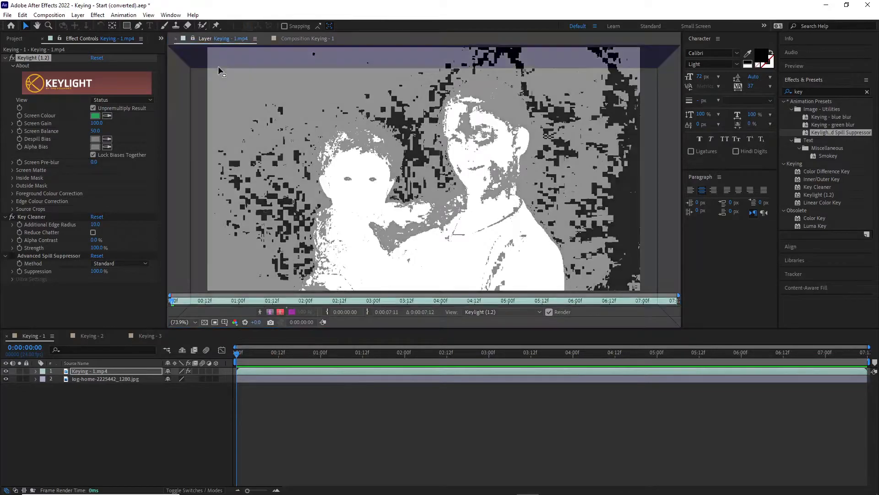
Place the Layer viewer side by side with the Composition viewer and set its View to None to show the unkeyed footage
{"action": "left_click_drag", "start_coordinate": [215, 38], "coordinate": [320, 39]}
{"action": "left_click_drag", "start_coordinate": [219, 101], "coordinate": [182, 115]}
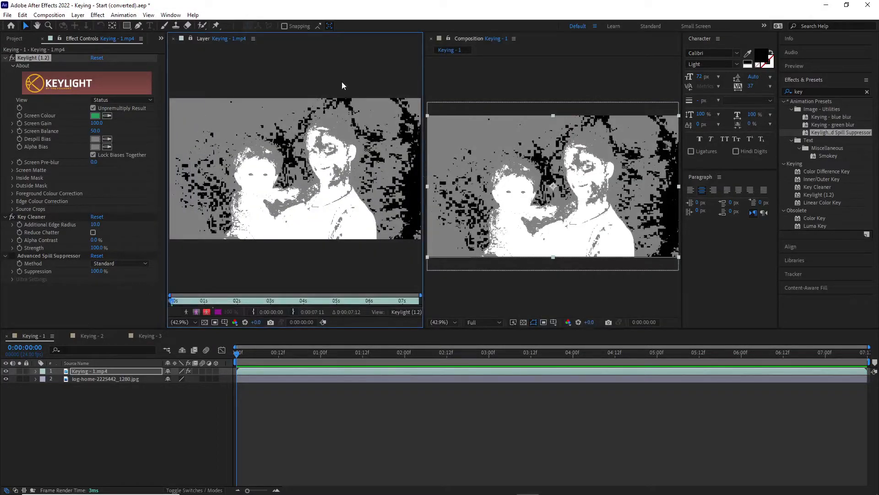
{"action": "mouse_move", "coordinate": [425, 160]}
{"action": "left_mouse_down"}
{"action": "mouse_move", "coordinate": [394, 159]}
{"action": "mouse_move", "coordinate": [412, 158]}
{"action": "left_mouse_up"}
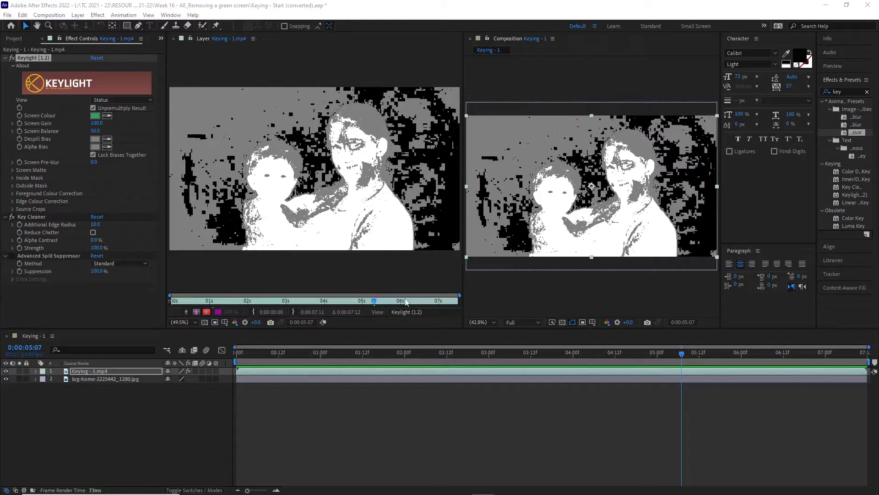
{"action": "mouse_move", "coordinate": [463, 207]}
{"action": "left_mouse_down"}
{"action": "mouse_move", "coordinate": [516, 204]}
{"action": "mouse_move", "coordinate": [477, 202]}
{"action": "left_mouse_up"}
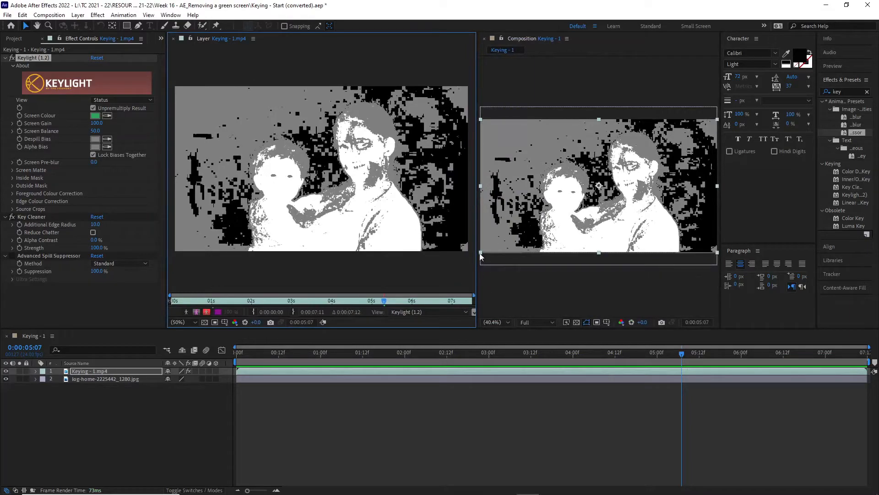
{"action": "left_click", "coordinate": [468, 313]}
{"action": "left_click", "coordinate": [425, 323]}
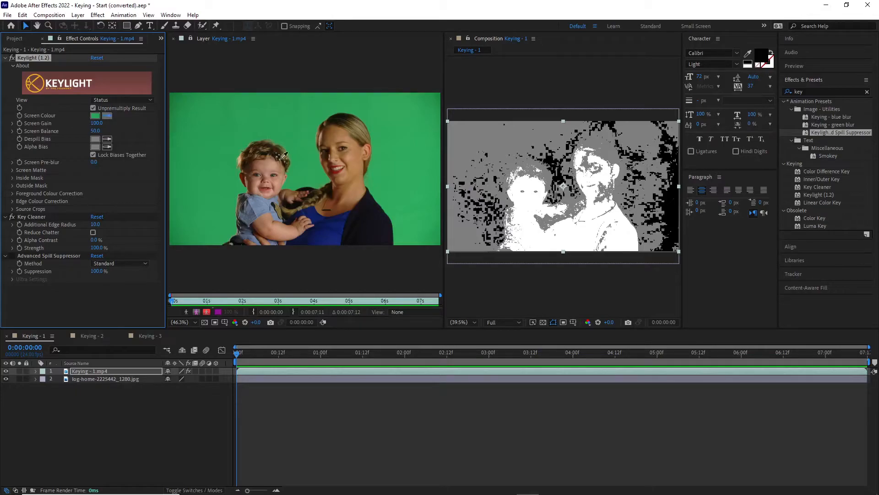
Try Screen Colour samples from several green-screen spots: between the subjects, beside the baby, and beside the woman's shoulder, comparing the Status matte
{"action": "left_click", "coordinate": [327, 179]}
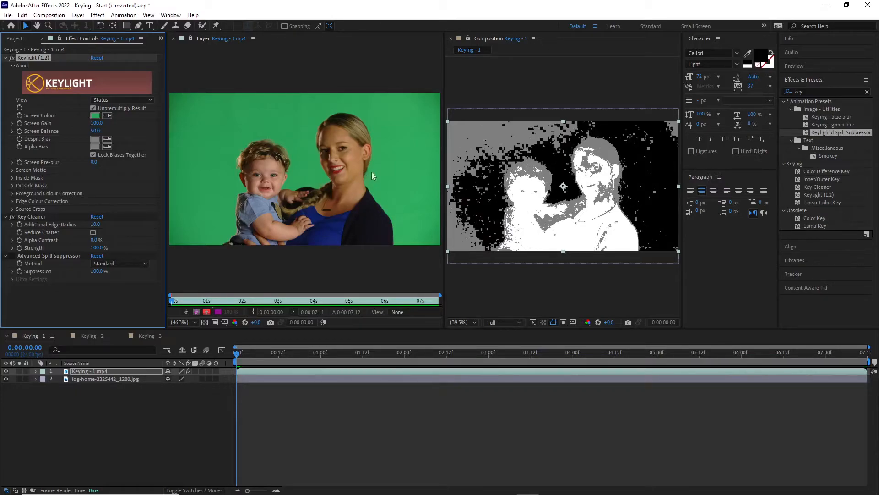
{"action": "left_click", "coordinate": [107, 115]}
{"action": "left_click", "coordinate": [240, 189]}
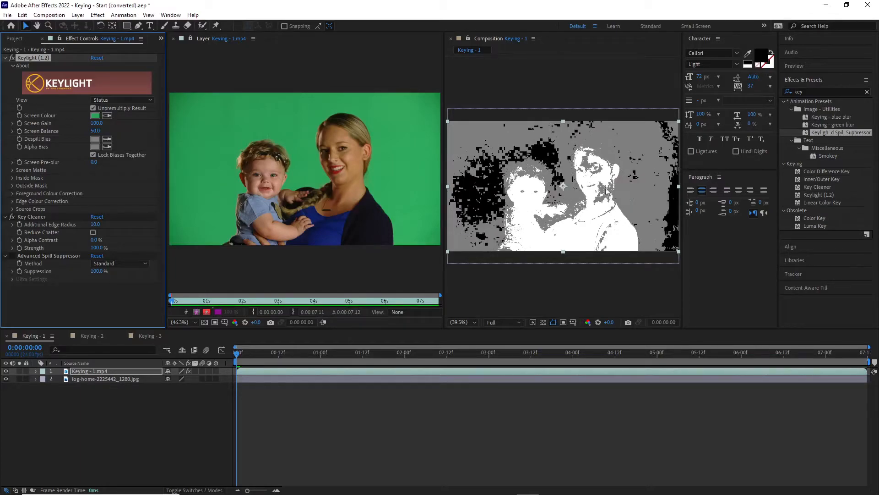
{"action": "left_click", "coordinate": [106, 115]}
{"action": "left_click", "coordinate": [326, 179]}
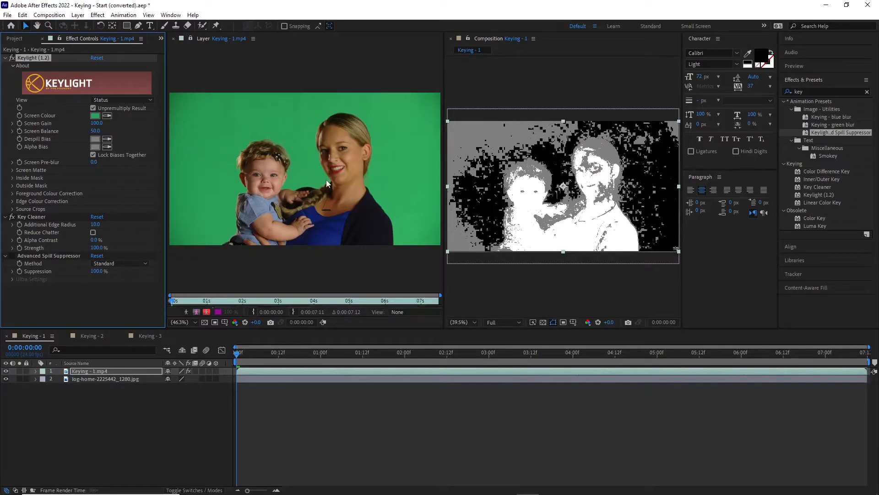
{"action": "left_click", "coordinate": [104, 117]}
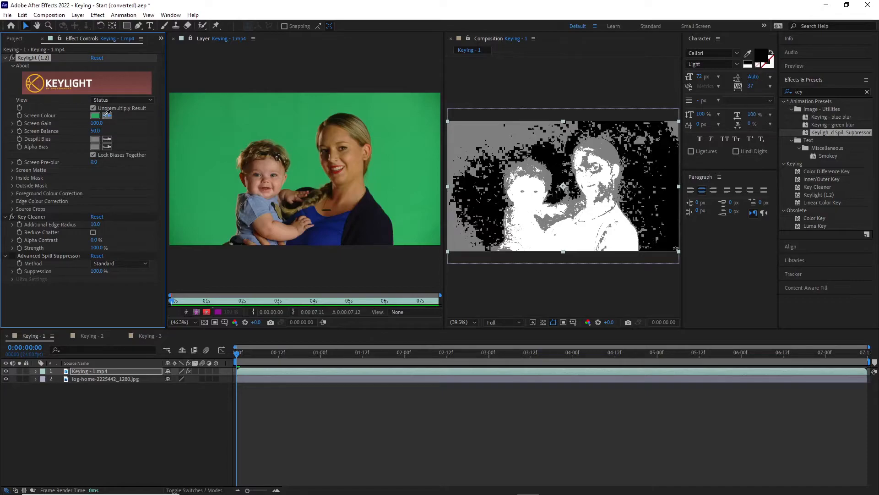
{"action": "left_click", "coordinate": [233, 213]}
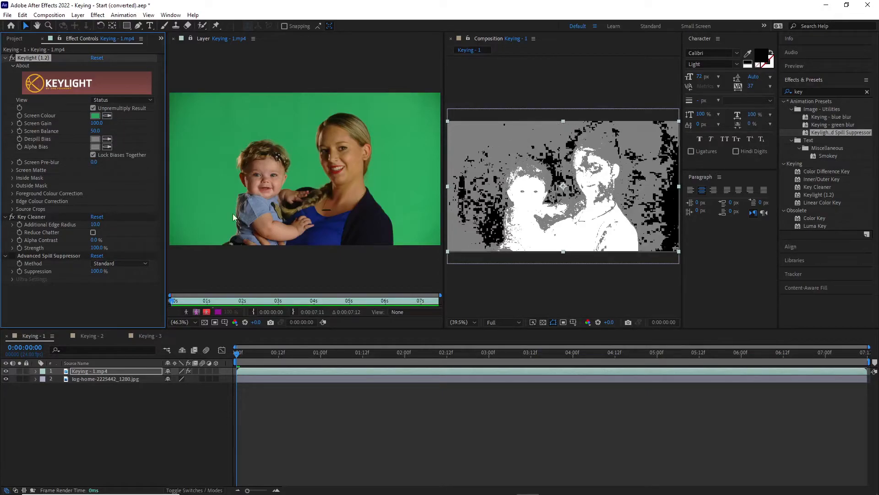
{"action": "left_click", "coordinate": [107, 115]}
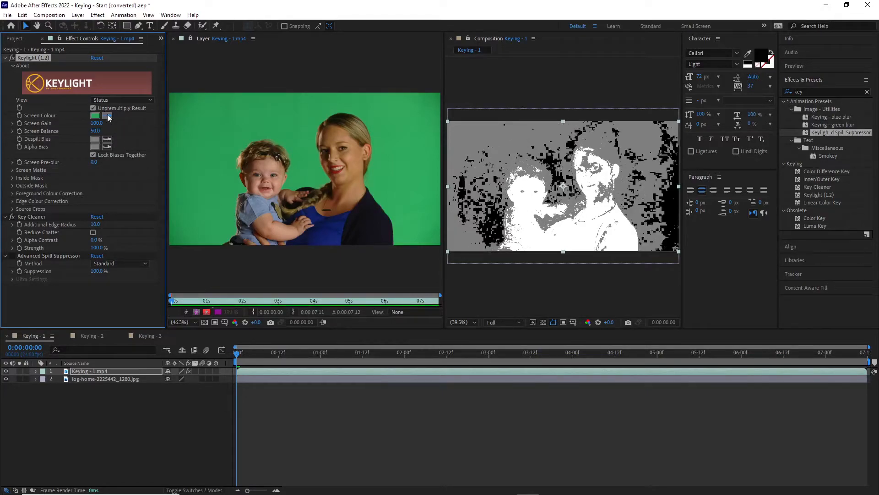
{"action": "left_click", "coordinate": [318, 186]}
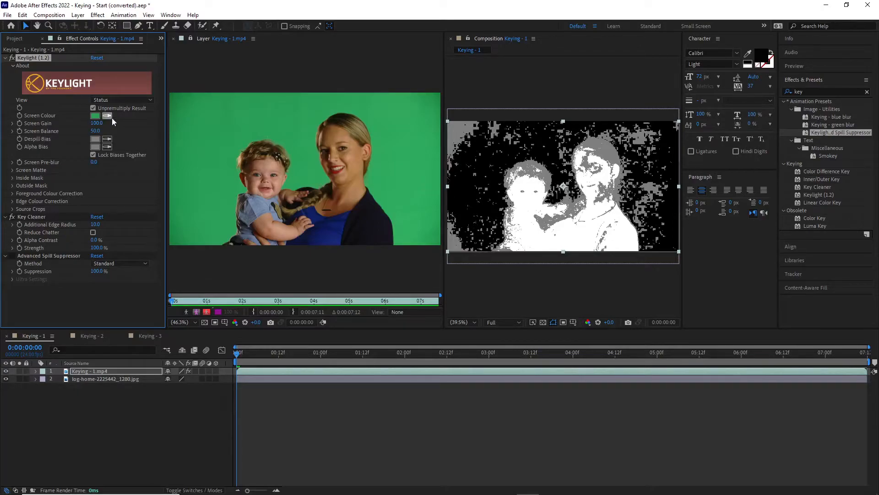
{"action": "left_click", "coordinate": [396, 238]}
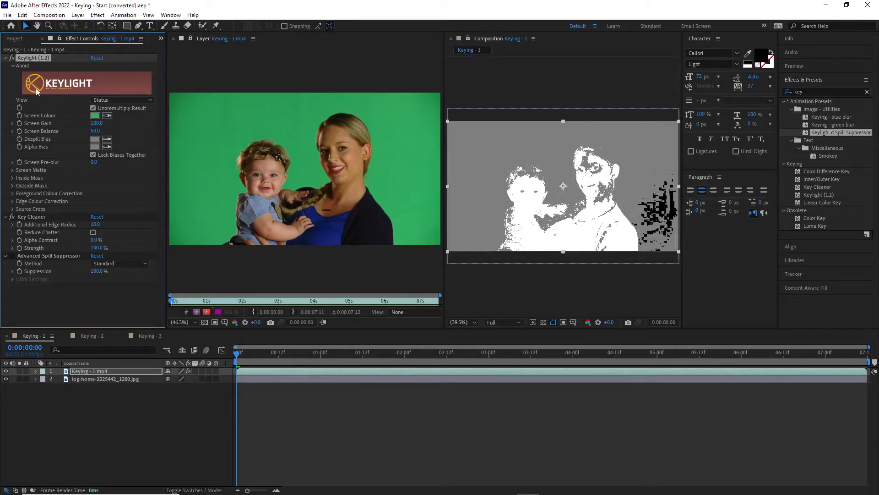
Sample Keylight's Screen Colour from the green area between the baby and the woman, and close the Layer viewer
{"action": "left_click", "coordinate": [106, 117]}
{"action": "left_click", "coordinate": [328, 183]}
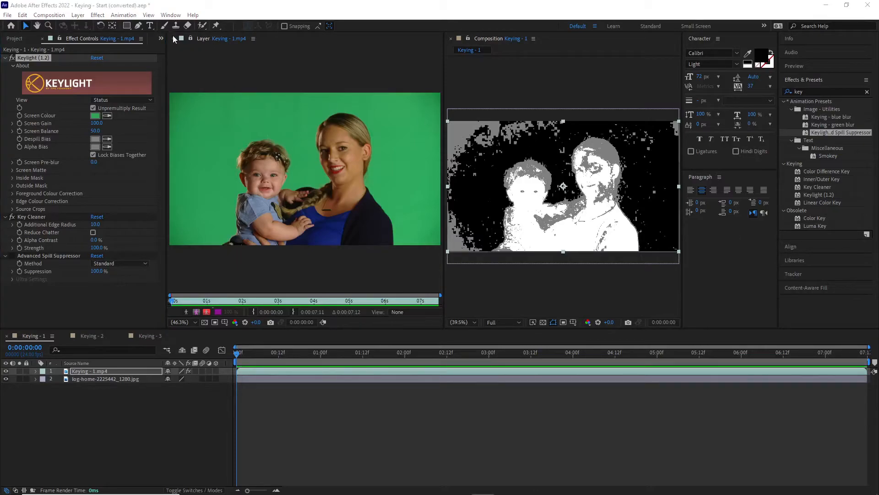
{"action": "left_click", "coordinate": [174, 38]}
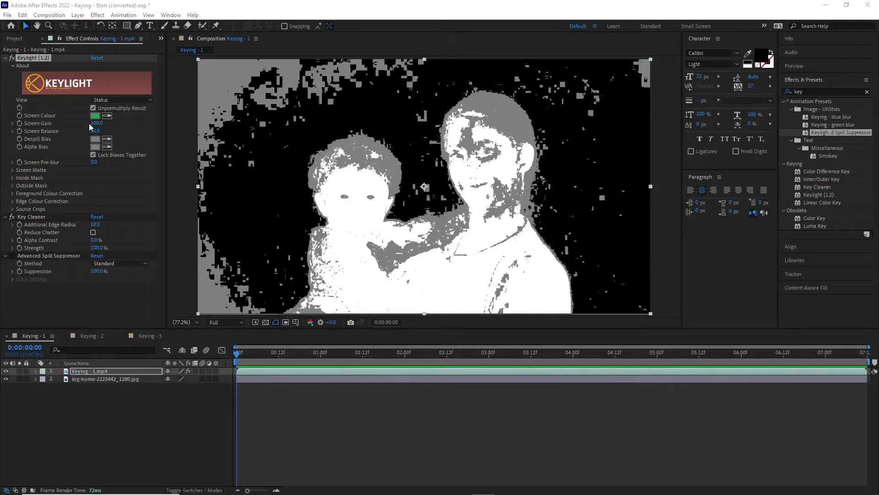
Set Keylight's Screen Gain to 107 and Screen Balance to 44.4 while viewing the Status matte
{"action": "left_click_drag", "start_coordinate": [89, 123], "coordinate": [99, 123]}
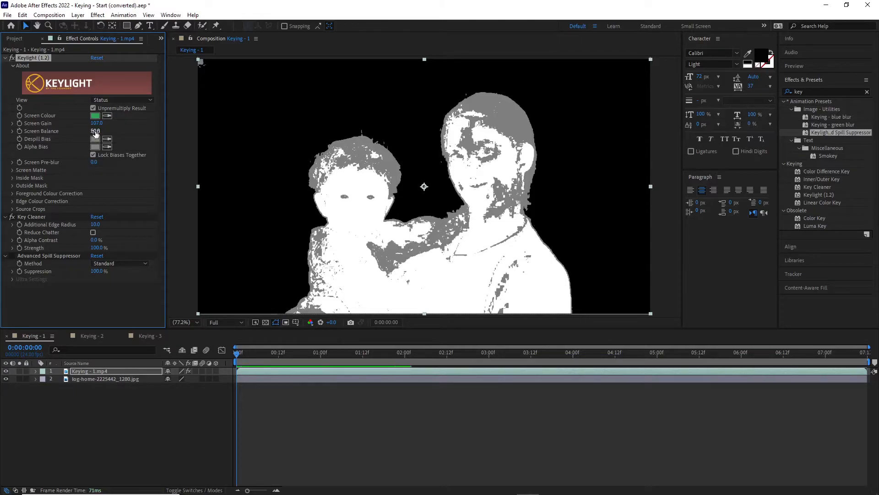
{"action": "mouse_move", "coordinate": [95, 132]}
{"action": "left_mouse_down"}
{"action": "mouse_move", "coordinate": [56, 131]}
{"action": "mouse_move", "coordinate": [106, 129]}
{"action": "left_mouse_up"}
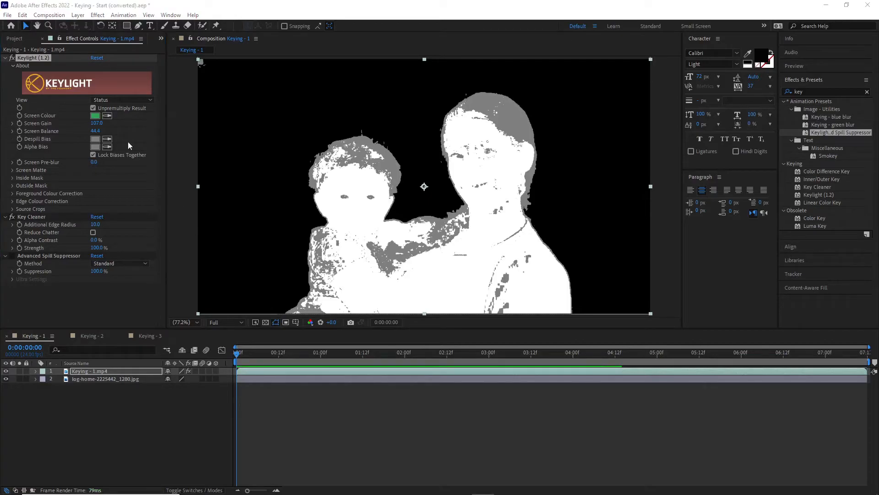
Compare Keylight's Intermediate Result and Final Result views over the cabin background, leaving the View on Final Result
{"action": "left_click", "coordinate": [126, 100]}
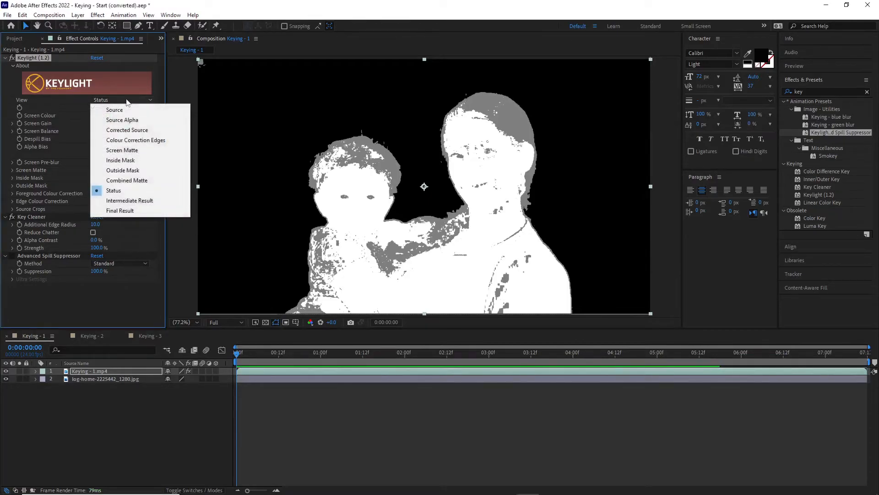
{"action": "left_click", "coordinate": [125, 201]}
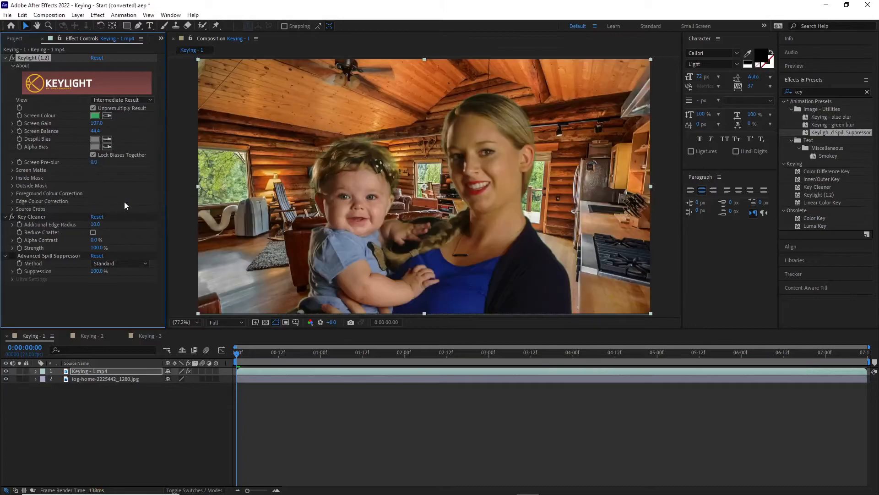
{"action": "left_click_drag", "start_coordinate": [237, 354], "coordinate": [198, 348]}
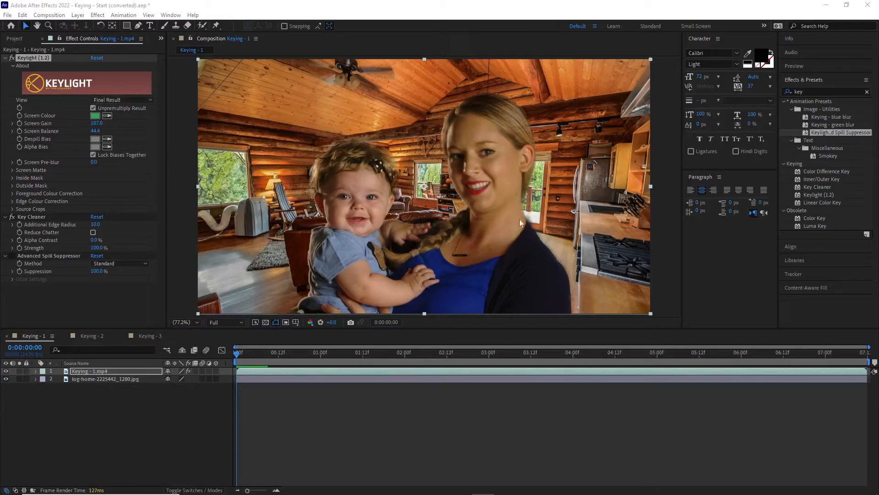
{"action": "left_click", "coordinate": [106, 99]}
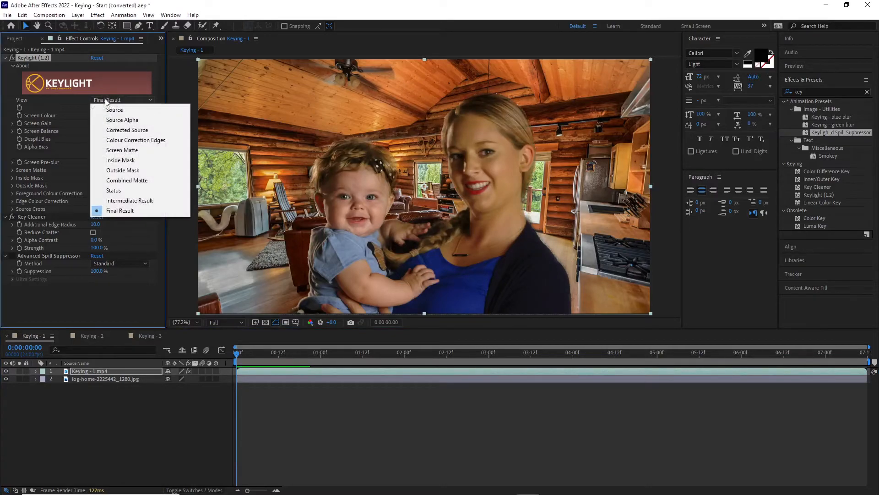
{"action": "left_click", "coordinate": [123, 201]}
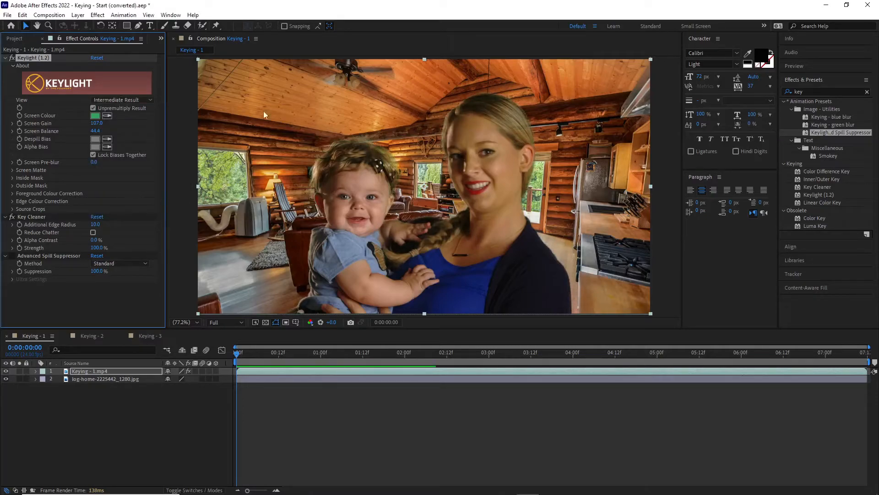
{"action": "left_click", "coordinate": [108, 98]}
{"action": "left_click", "coordinate": [120, 212]}
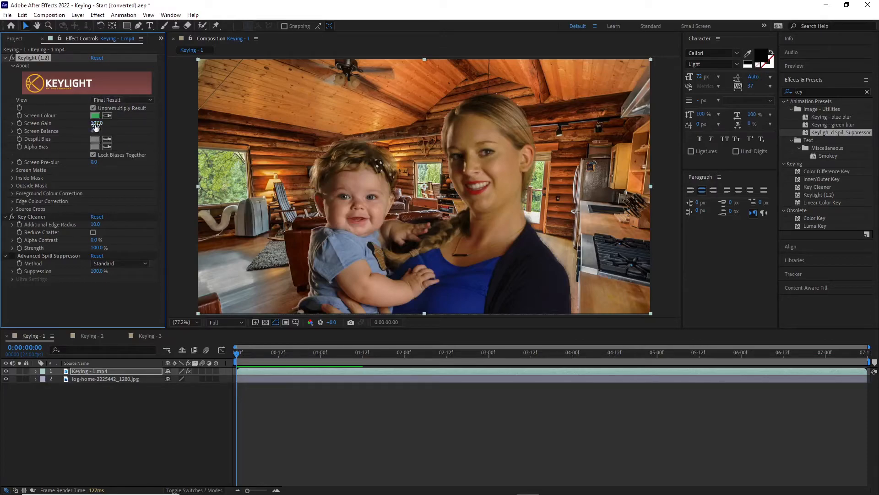
Set Keylight's Screen Gain to 128 and Screen Balance to 38.4
{"action": "left_click_drag", "start_coordinate": [93, 123], "coordinate": [100, 119]}
{"action": "left_click_drag", "start_coordinate": [96, 132], "coordinate": [93, 131]}
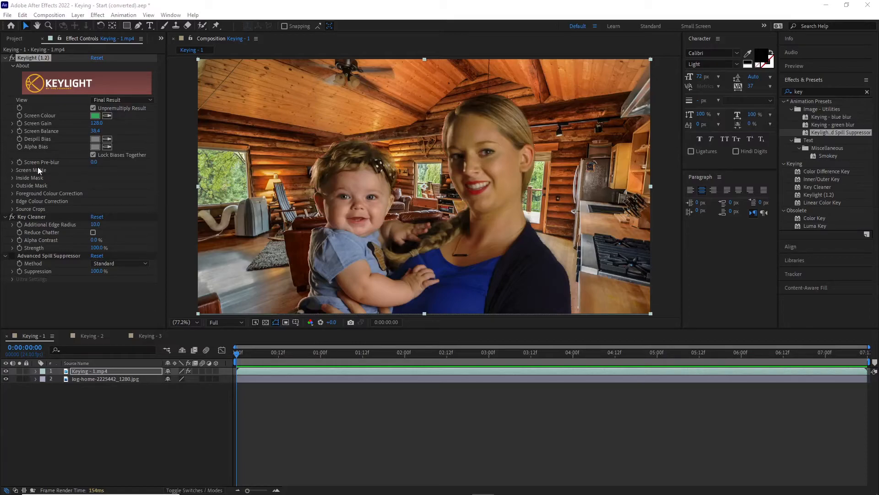
Expand Keylight's Screen Matte settings and set Screen Softness to 3.9
{"action": "left_click", "coordinate": [12, 170]}
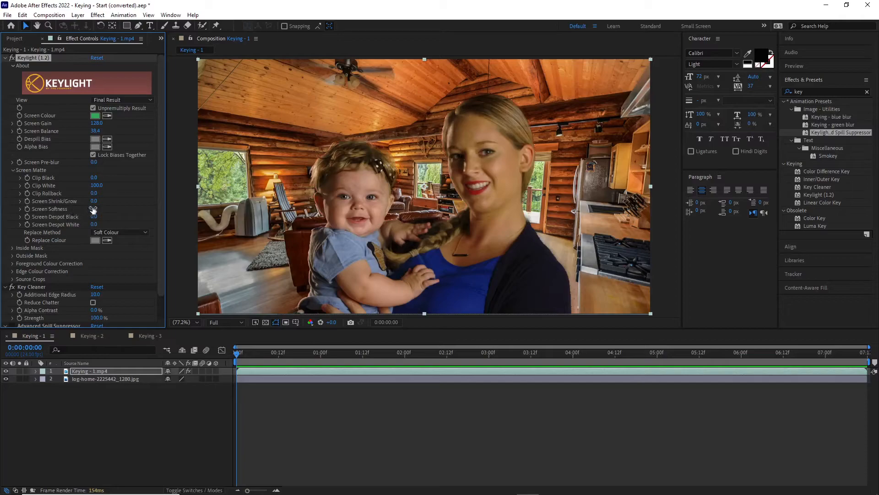
{"action": "left_click_drag", "start_coordinate": [93, 209], "coordinate": [50, 203]}
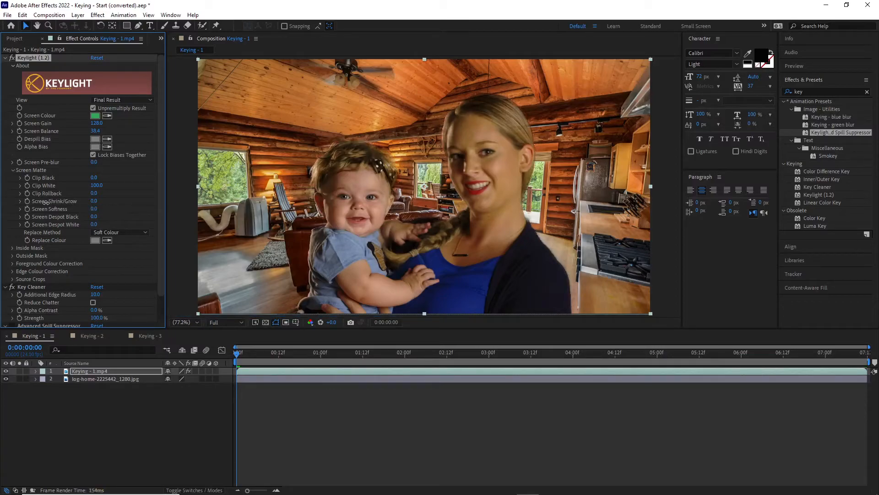
{"action": "left_click_drag", "start_coordinate": [93, 208], "coordinate": [114, 210]}
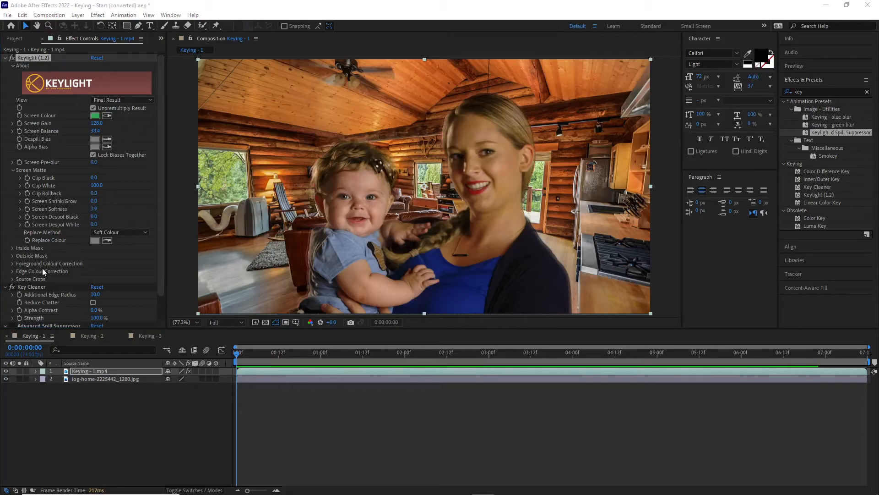
{"action": "scroll", "coordinate": [37, 256], "scroll_direction": "down", "scroll_amount": 1}
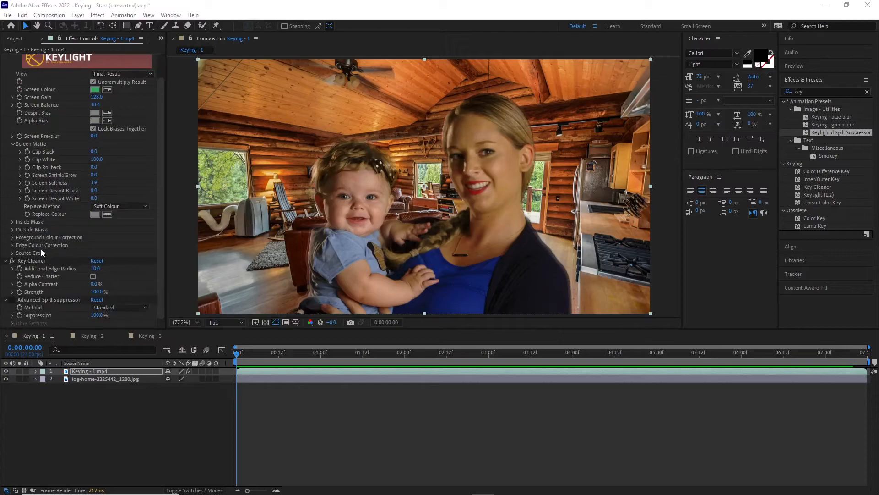
{"action": "scroll", "coordinate": [46, 200], "scroll_direction": "up", "scroll_amount": 1}
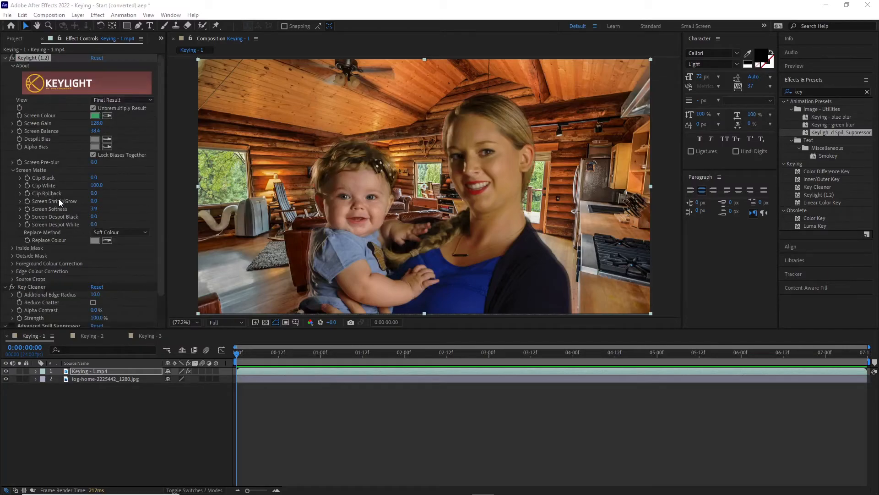
Set the Key Cleaner effect's Additional Edge Radius to 6.5 and enable Reduce Chatter
{"action": "left_click", "coordinate": [34, 287]}
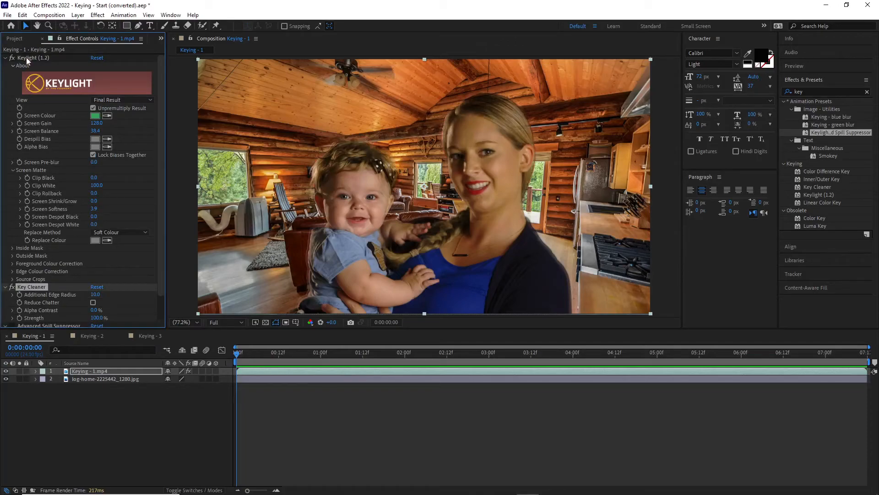
{"action": "scroll", "coordinate": [95, 188], "scroll_direction": "down", "scroll_amount": 1}
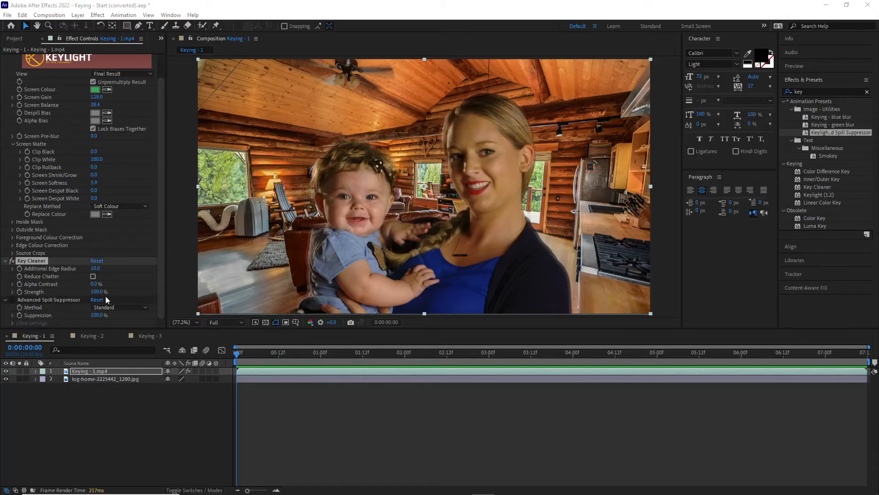
{"action": "mouse_move", "coordinate": [95, 268]}
{"action": "left_mouse_down"}
{"action": "mouse_move", "coordinate": [118, 268]}
{"action": "mouse_move", "coordinate": [79, 267]}
{"action": "left_mouse_up"}
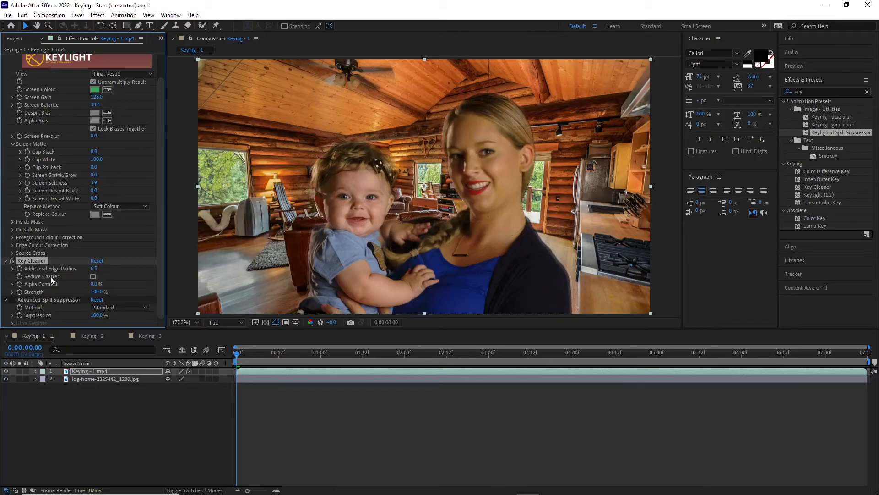
{"action": "left_click", "coordinate": [93, 277]}
{"action": "left_click", "coordinate": [92, 276]}
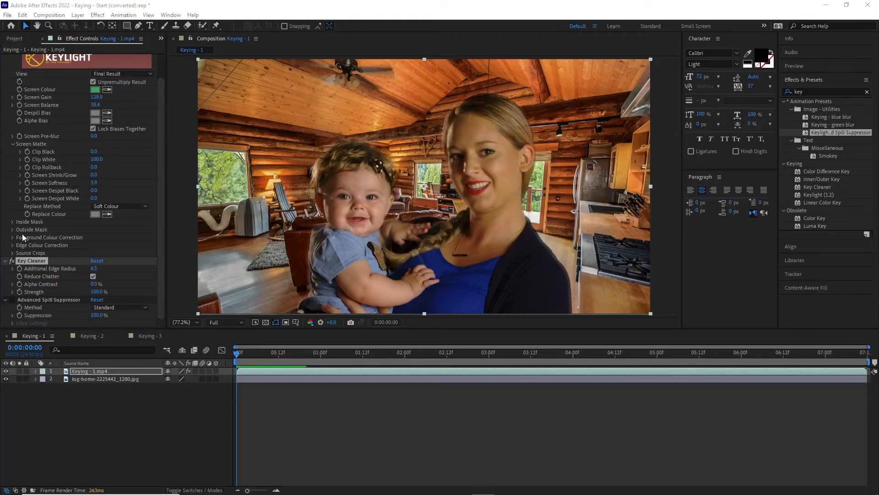
Set the Advanced Spill Suppressor's Method to Ultra and bring its Ultra Settings into view
{"action": "left_click", "coordinate": [34, 301]}
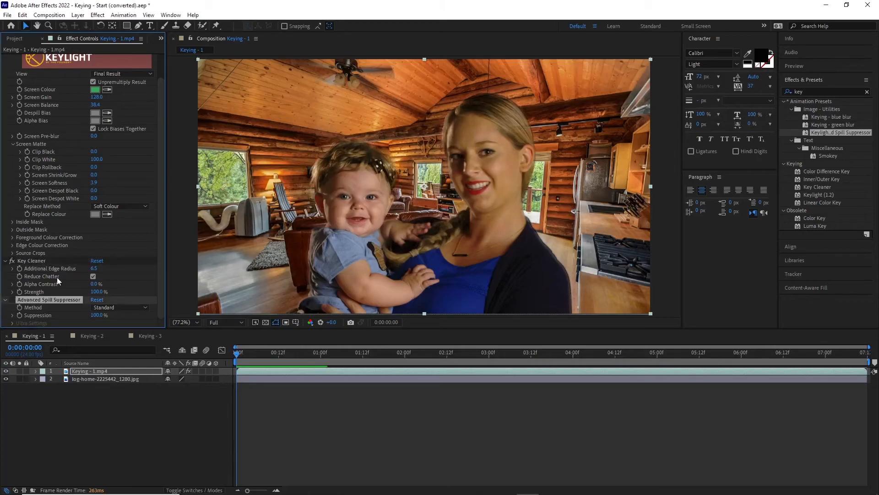
{"action": "left_click", "coordinate": [110, 307]}
{"action": "left_click", "coordinate": [111, 327]}
{"action": "scroll", "coordinate": [78, 289], "scroll_direction": "down", "scroll_amount": 2}
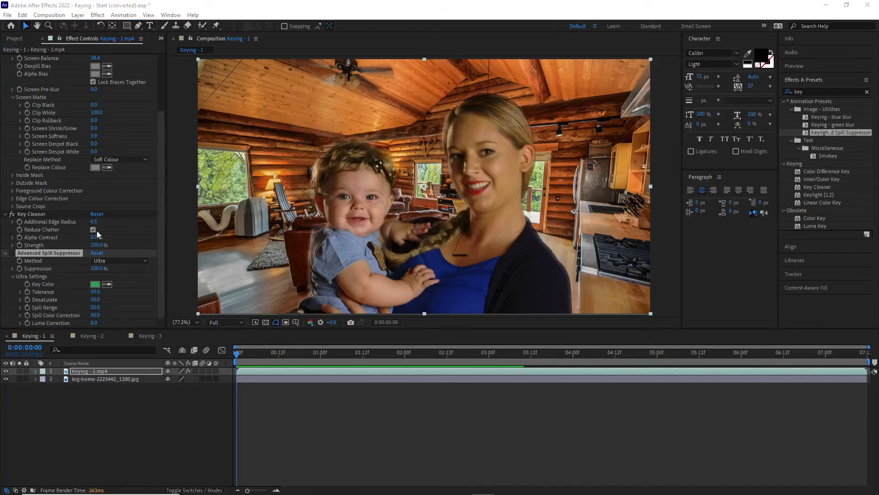
Scrub through and play part of the Keying - 1 composition to check the keyed subjects in motion
{"action": "left_click_drag", "start_coordinate": [237, 357], "coordinate": [446, 357]}
{"action": "scroll", "coordinate": [129, 175], "scroll_direction": "up", "scroll_amount": 2}
{"action": "scroll", "coordinate": [129, 175], "scroll_direction": "up", "scroll_amount": 3}
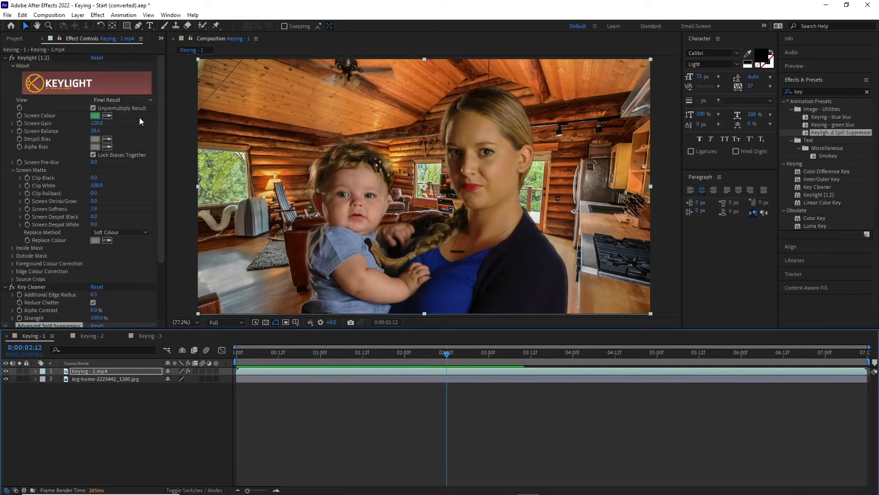
{"action": "left_click_drag", "start_coordinate": [449, 358], "coordinate": [285, 356]}
{"action": "key", "text": "space"}
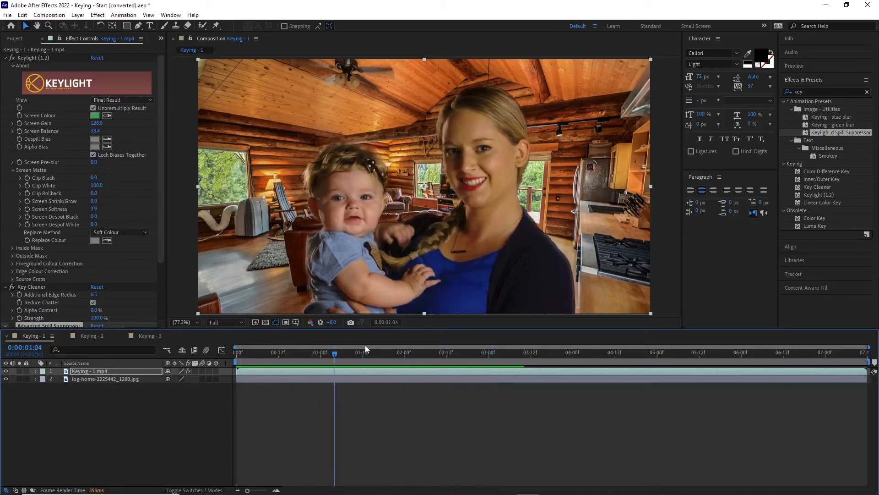
{"action": "key", "text": "space"}
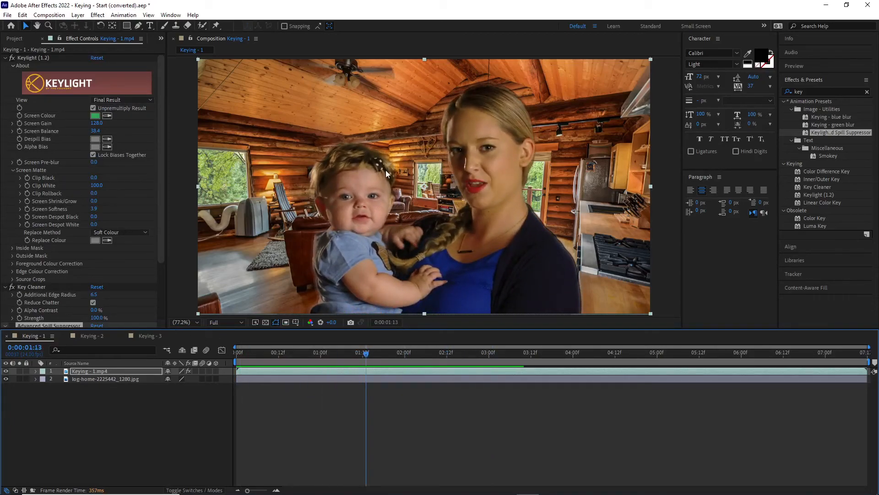
Examine the key around both subjects' faces and hair at 200% magnification, returning to the first frame
{"action": "scroll", "coordinate": [386, 170], "scroll_direction": "up", "scroll_amount": 3}
{"action": "key", "text": "h"}
{"action": "left_click_drag", "start_coordinate": [495, 153], "coordinate": [422, 199]}
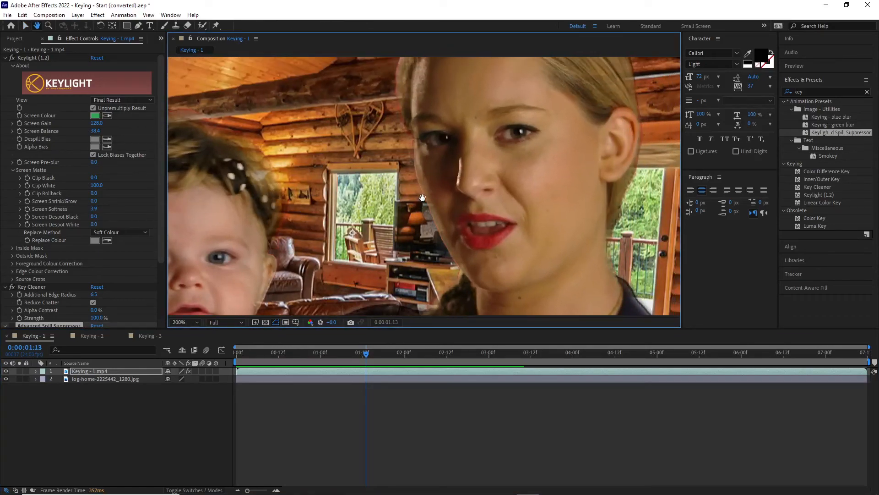
{"action": "key", "text": "v"}
{"action": "key", "text": "Home"}
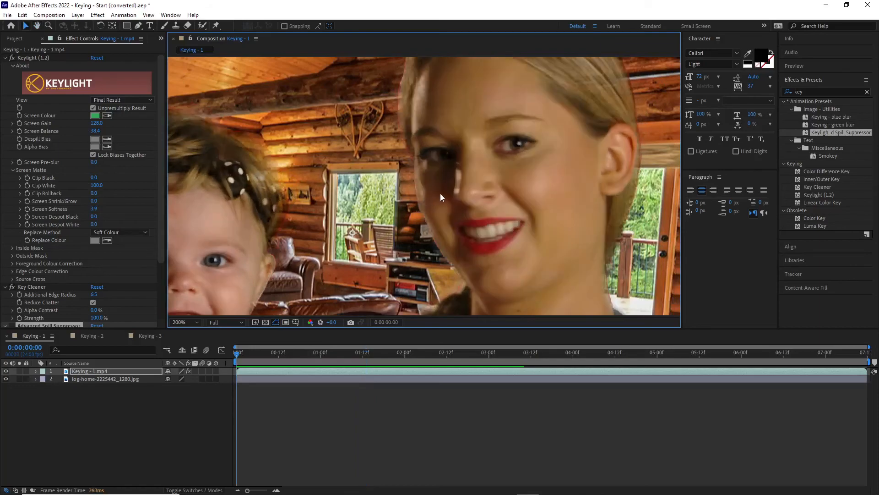
Undo the recent effect changes back through the enabling of Key Cleaner's Reduce Chatter, and inspect the woman's hair edges
{"action": "key", "text": "ctrl+z"}
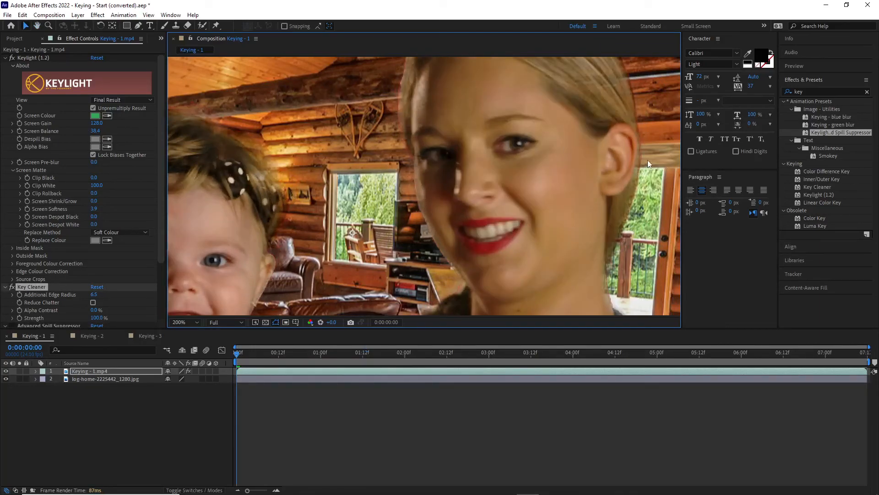
{"action": "key", "text": "h"}
{"action": "left_click_drag", "start_coordinate": [617, 99], "coordinate": [620, 138]}
{"action": "key", "text": "v"}
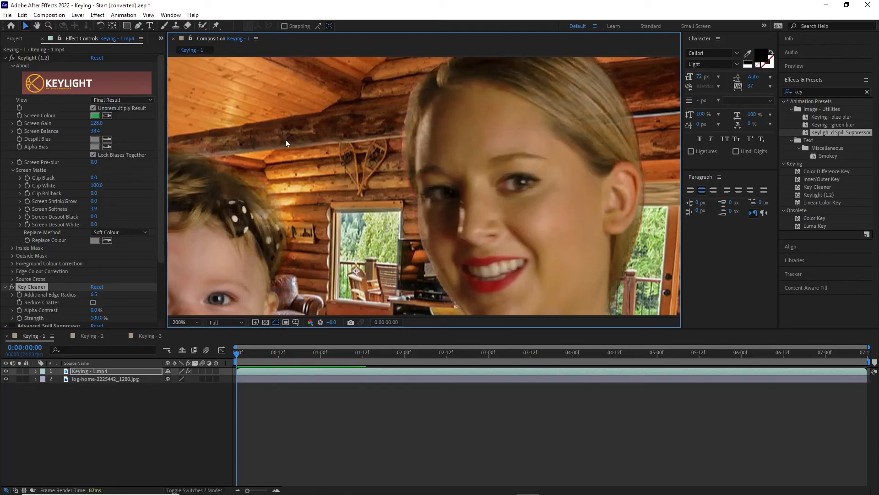
Fit the whole composition in the viewer at up to 100% and scrub to 0:00:01:08 to check the keyed subjects
{"action": "scroll", "coordinate": [356, 178], "scroll_direction": "down", "scroll_amount": 3}
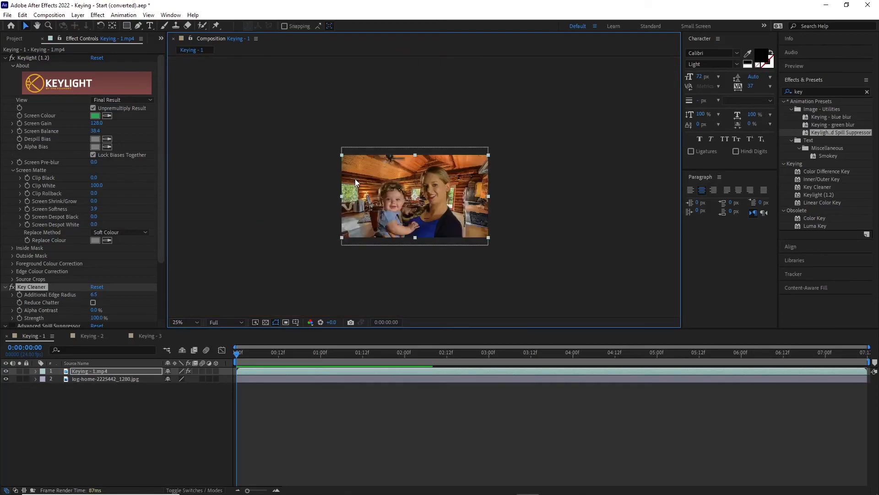
{"action": "left_click", "coordinate": [193, 323]}
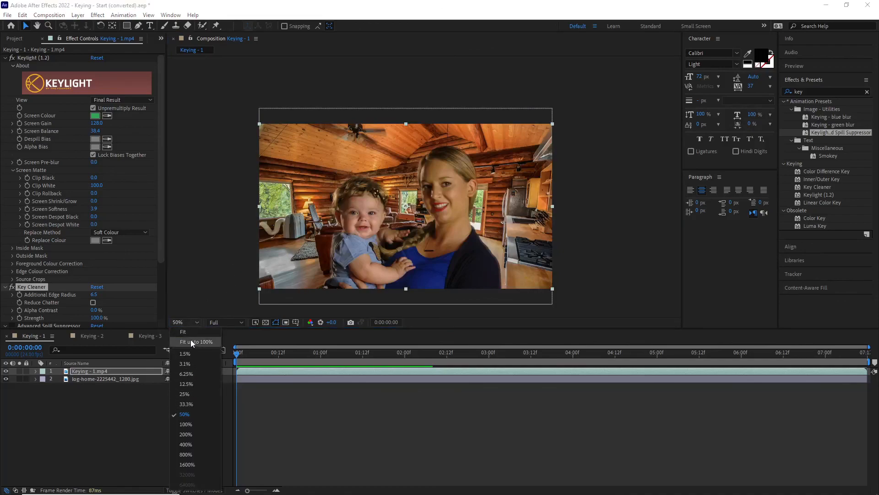
{"action": "left_click", "coordinate": [191, 342]}
{"action": "left_click_drag", "start_coordinate": [238, 358], "coordinate": [354, 359]}
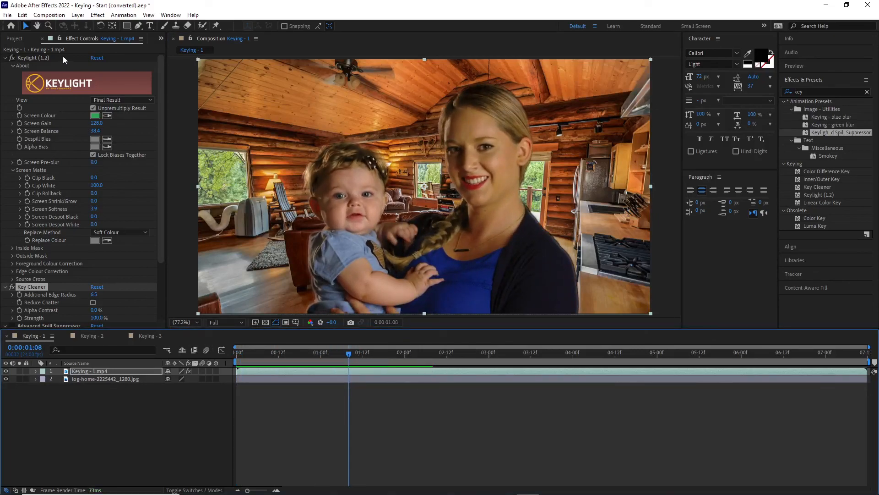
{"action": "left_click", "coordinate": [6, 15]}
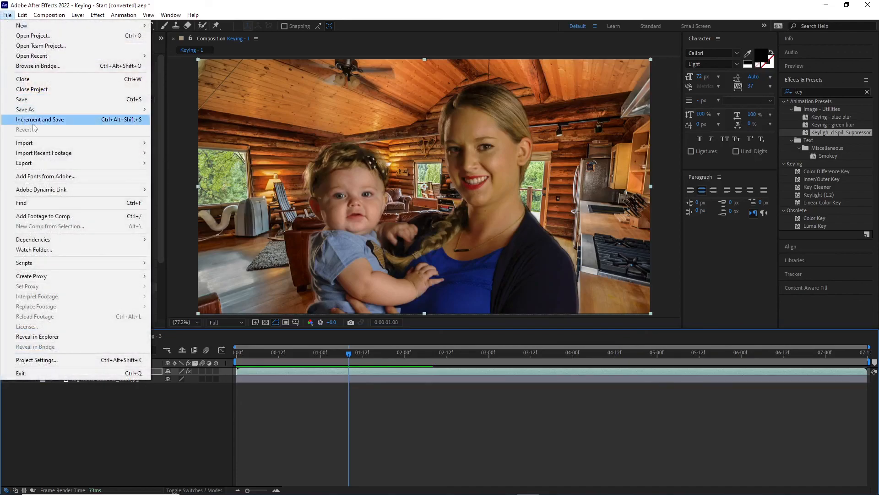
{"action": "mouse_move", "coordinate": [98, 15]}
{"action": "left_click", "coordinate": [135, 1]}
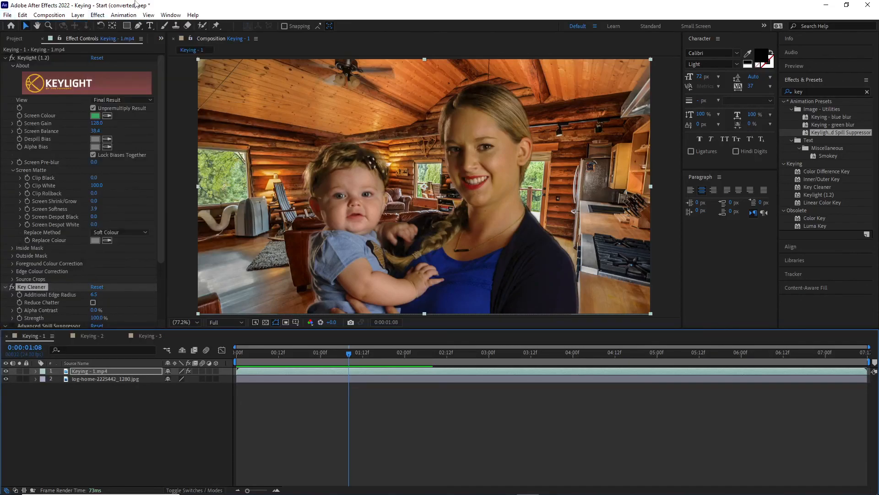